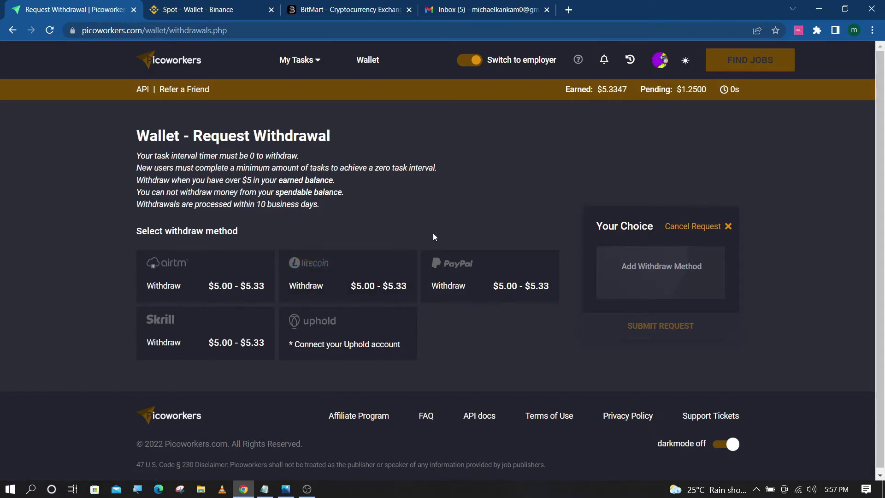
Choose Litecoin as the withdraw method and check the 5.3347 earned balance
{"action": "left_click", "coordinate": [392, 263]}
{"action": "scroll", "coordinate": [454, 319], "scroll_direction": "down", "scroll_amount": 2}
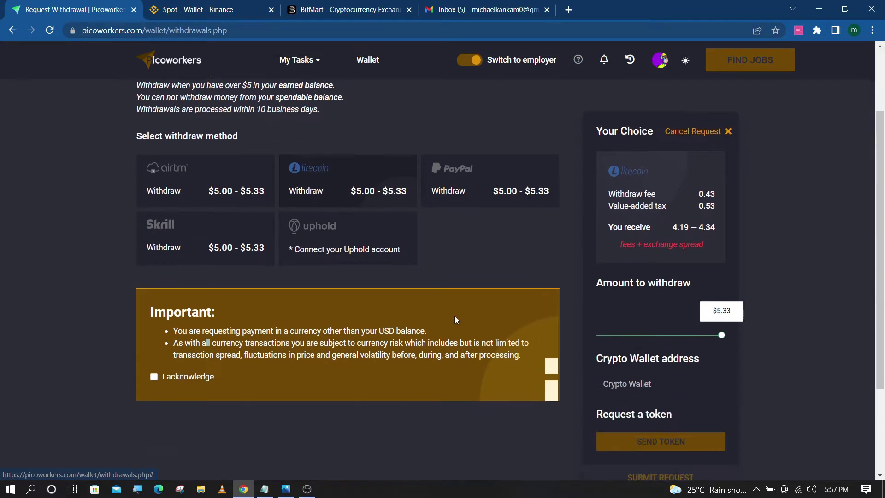
{"action": "scroll", "coordinate": [455, 317], "scroll_direction": "down", "scroll_amount": 2}
{"action": "scroll", "coordinate": [576, 234], "scroll_direction": "up", "scroll_amount": 4}
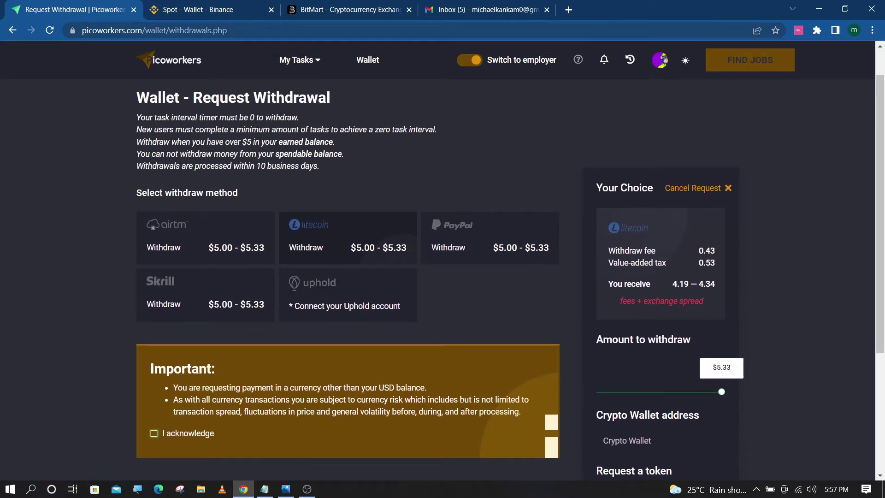
{"action": "scroll", "coordinate": [234, 423], "scroll_direction": "down", "scroll_amount": 1}
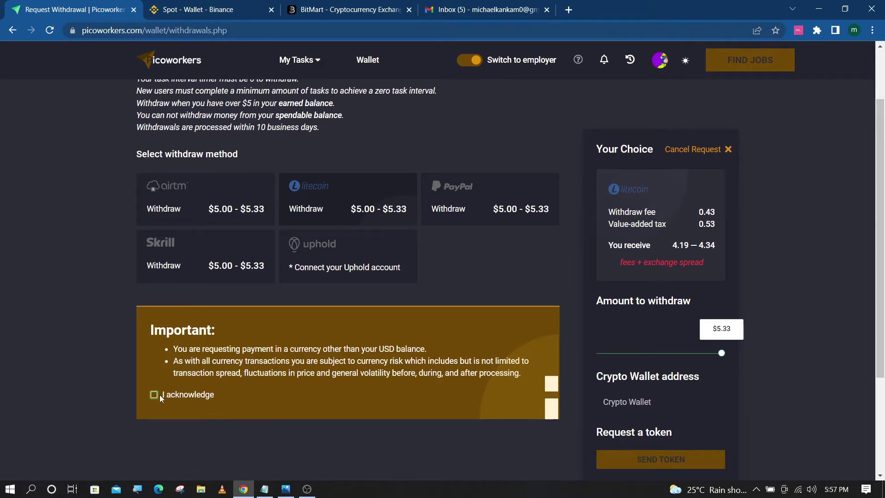
{"action": "scroll", "coordinate": [621, 275], "scroll_direction": "up", "scroll_amount": 2}
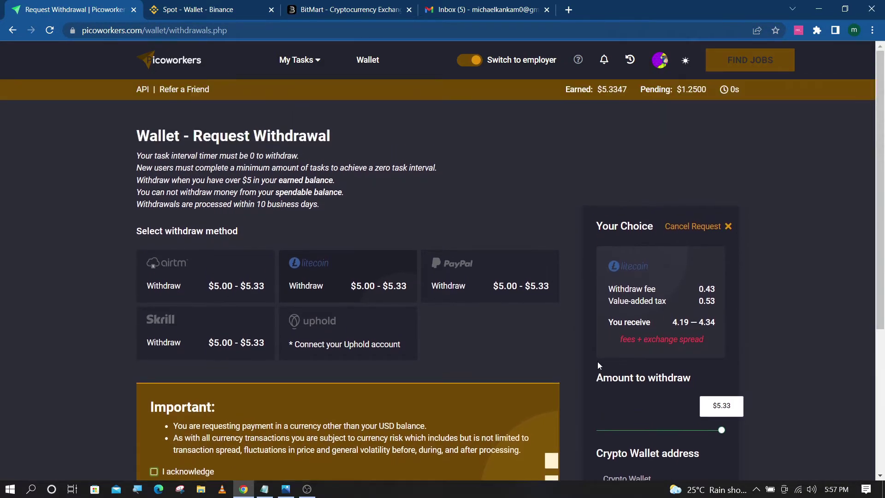
{"action": "left_click_drag", "start_coordinate": [601, 91], "coordinate": [628, 93]}
{"action": "left_click", "coordinate": [597, 127]}
Review the $5.33 withdrawal's fee estimate (4.19–4.34 received) and focus the Crypto Wallet address field
{"action": "scroll", "coordinate": [572, 175], "scroll_direction": "down", "scroll_amount": 2}
{"action": "scroll", "coordinate": [567, 183], "scroll_direction": "down", "scroll_amount": 1}
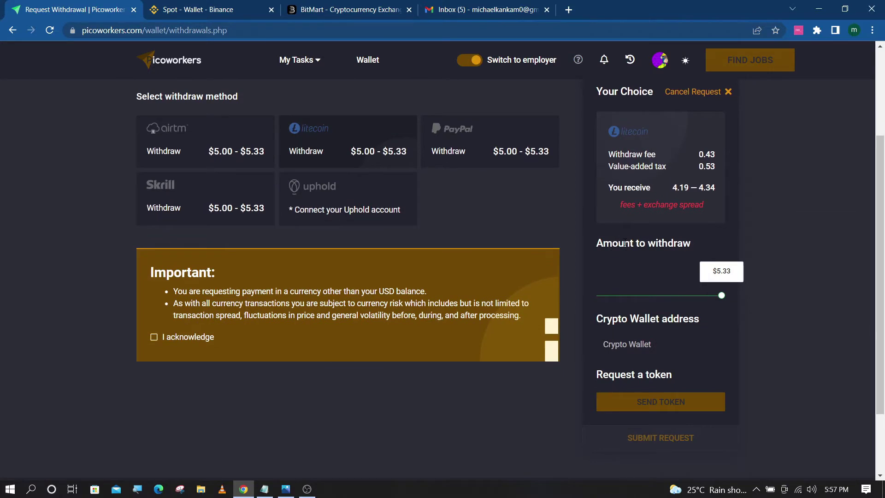
{"action": "scroll", "coordinate": [609, 261], "scroll_direction": "up", "scroll_amount": 3}
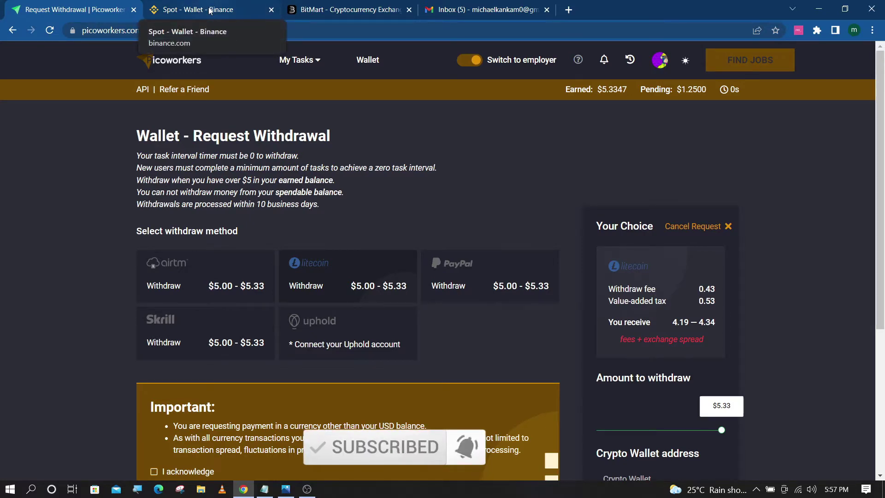
{"action": "scroll", "coordinate": [655, 332], "scroll_direction": "down", "scroll_amount": 3}
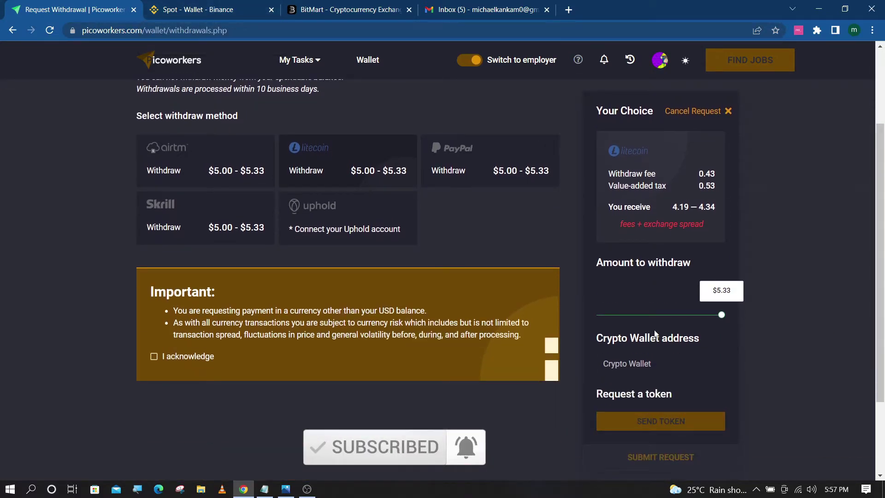
{"action": "left_click", "coordinate": [616, 365]}
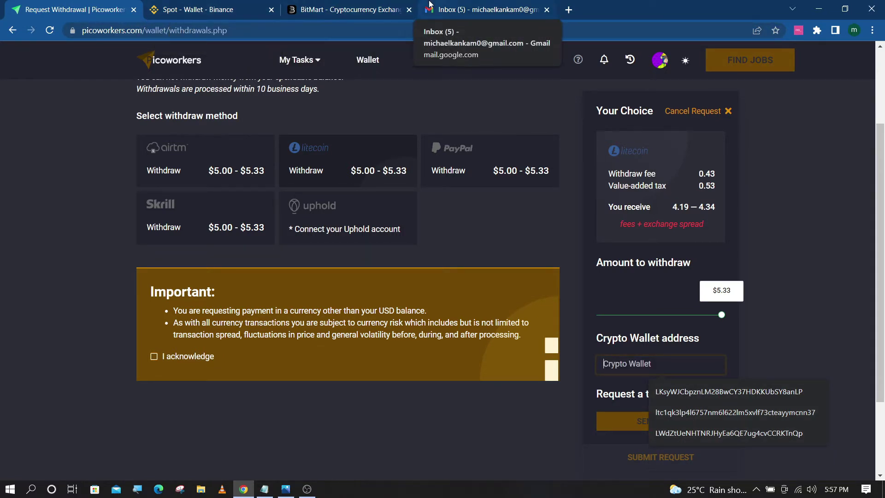
Start a Binance crypto deposit and pick LTC Litecoin by searching 'ltc'
{"action": "left_click", "coordinate": [208, 10]}
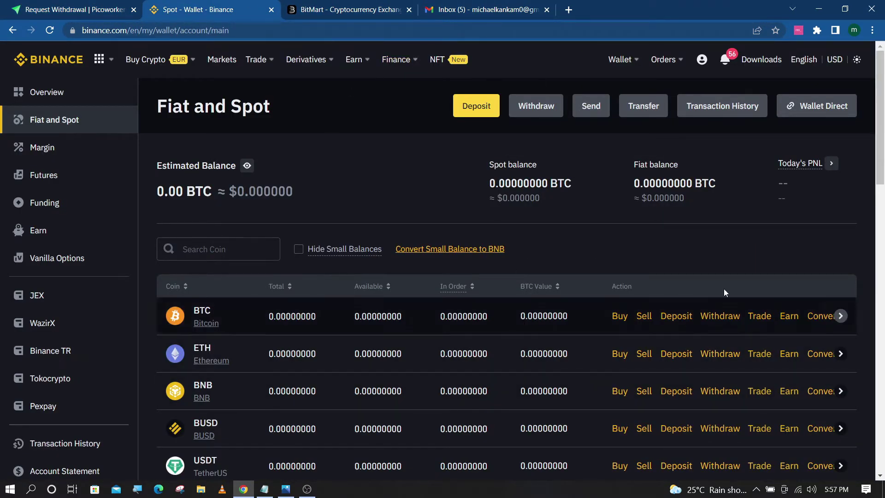
{"action": "left_click", "coordinate": [474, 116]}
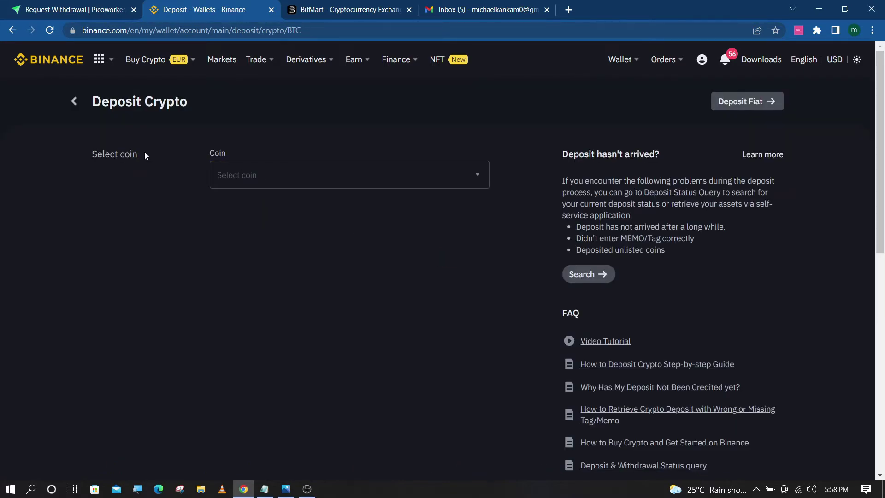
{"action": "left_click", "coordinate": [279, 181]}
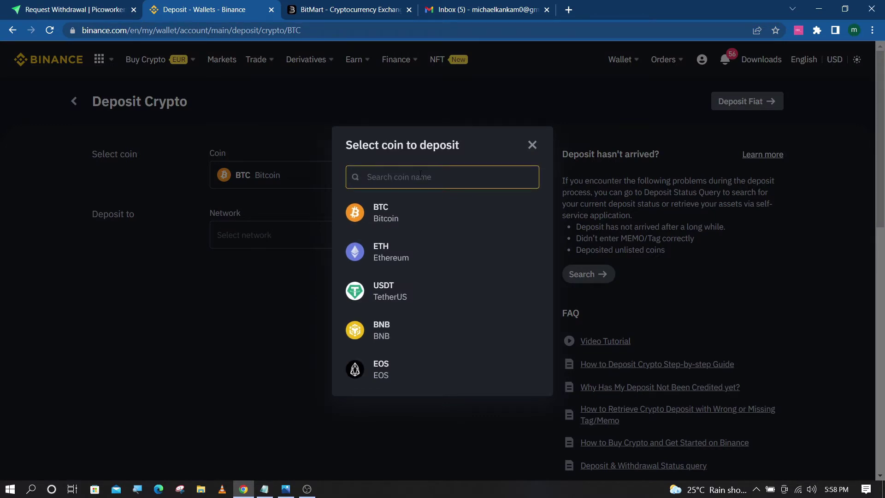
{"action": "type", "text": "ltc"}
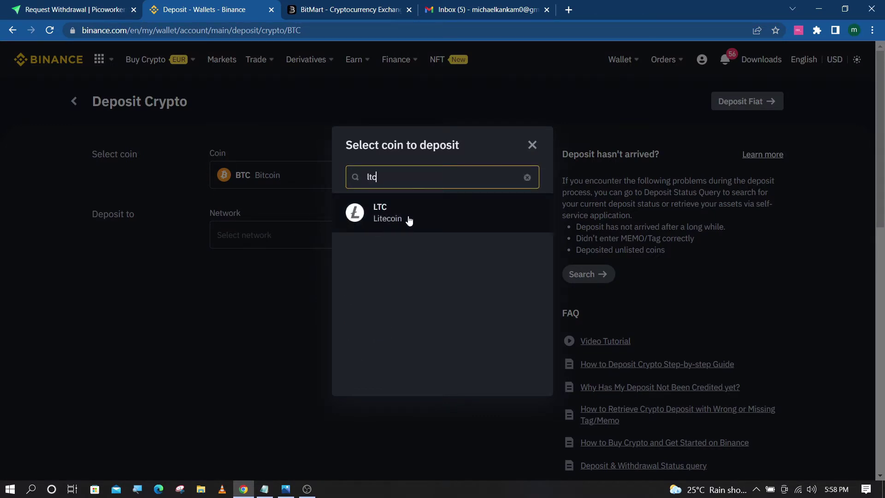
{"action": "left_click", "coordinate": [409, 217]}
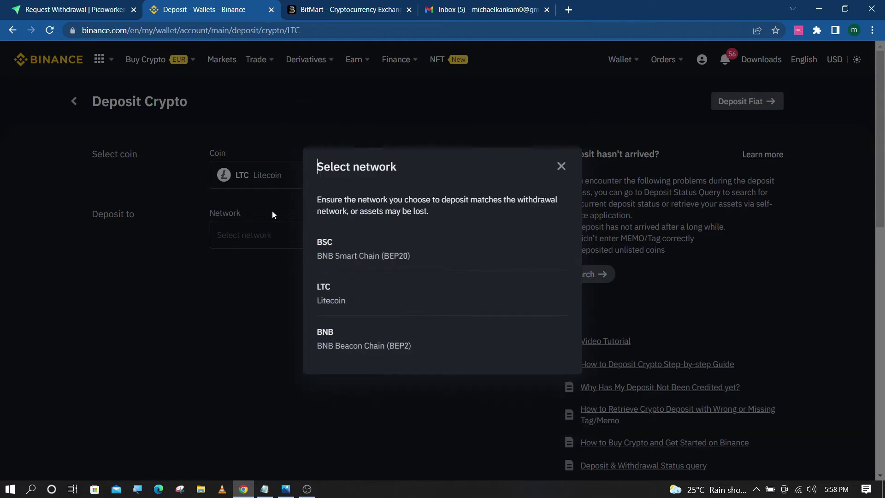
Set Litecoin as the deposit network, acknowledging the MWEB warning
{"action": "left_click", "coordinate": [347, 288]}
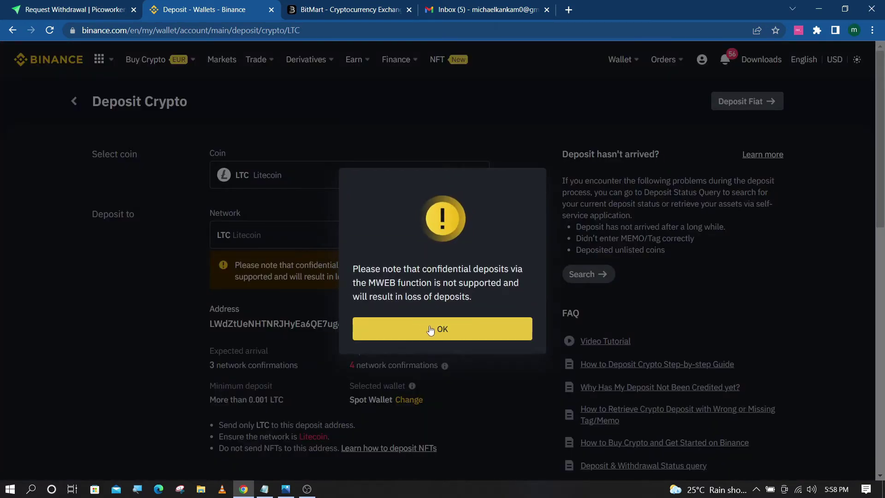
{"action": "left_click", "coordinate": [457, 327]}
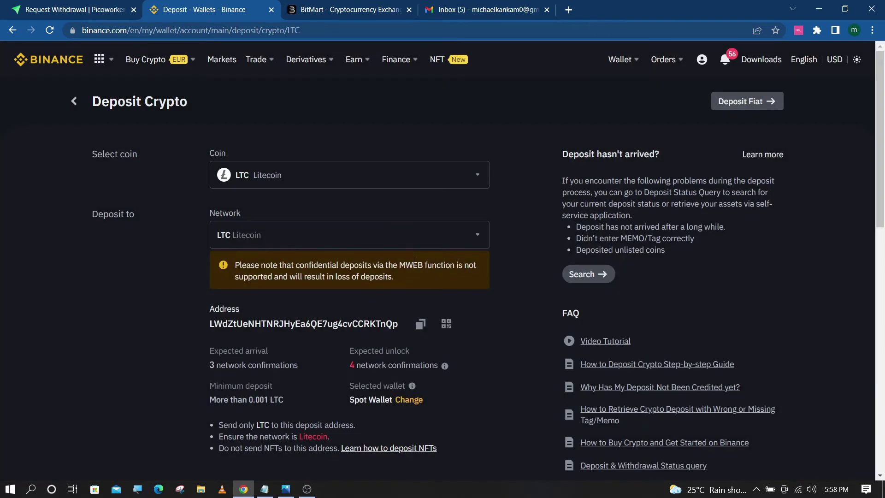
{"action": "scroll", "coordinate": [415, 221], "scroll_direction": "down", "scroll_amount": 1}
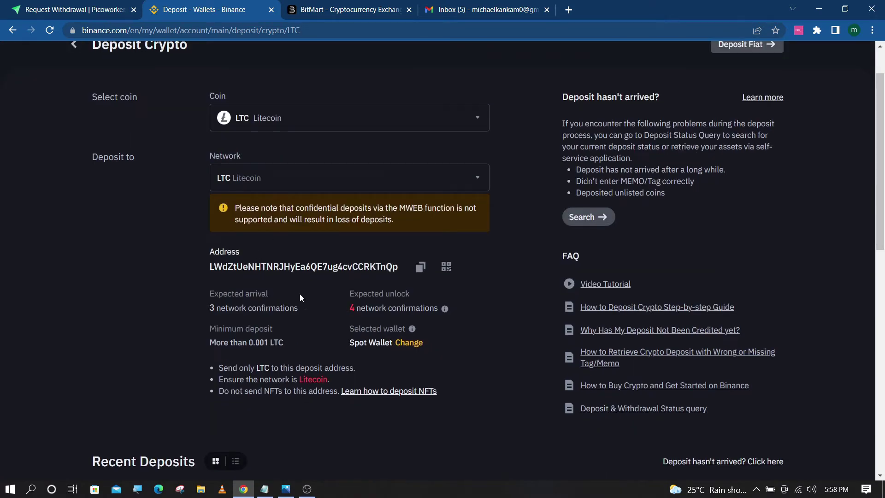
{"action": "scroll", "coordinate": [325, 242], "scroll_direction": "up", "scroll_amount": 1}
{"action": "scroll", "coordinate": [333, 271], "scroll_direction": "down", "scroll_amount": 3}
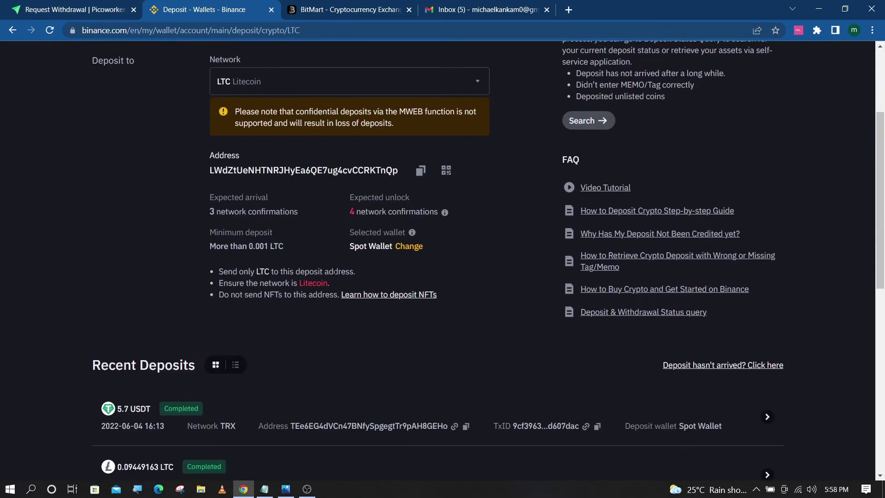
{"action": "scroll", "coordinate": [335, 271], "scroll_direction": "up", "scroll_amount": 3}
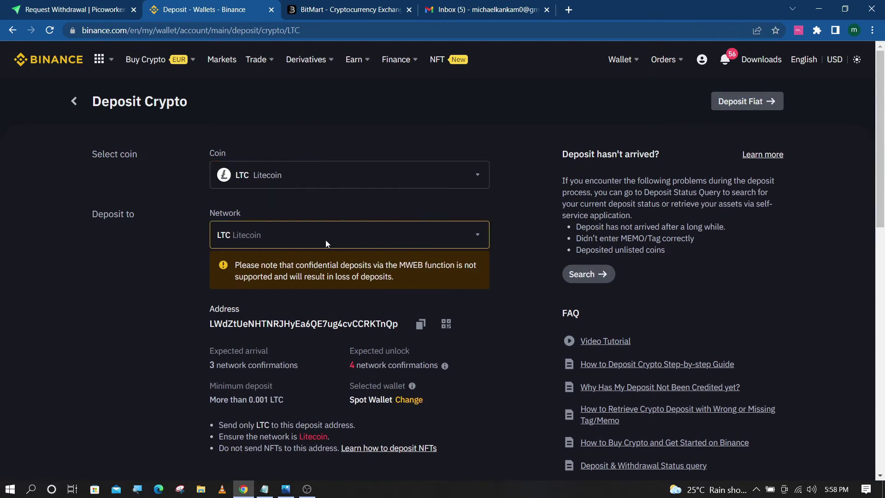
{"action": "left_click", "coordinate": [326, 240]}
{"action": "left_click", "coordinate": [328, 294]}
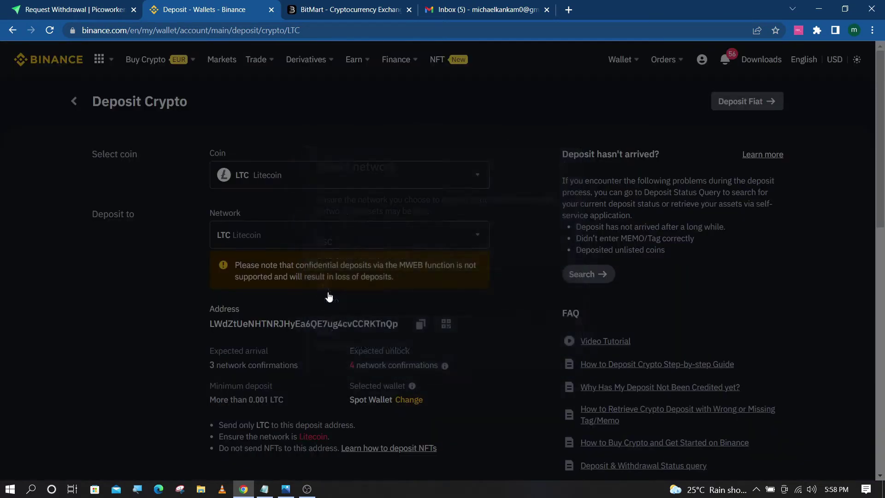
Copy the Binance Litecoin deposit address
{"action": "left_click", "coordinate": [421, 325]}
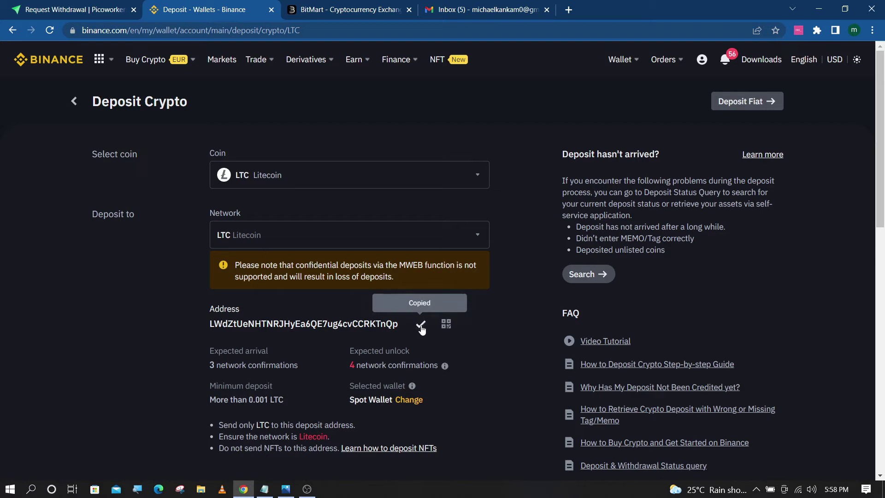
{"action": "left_click", "coordinate": [326, 6]}
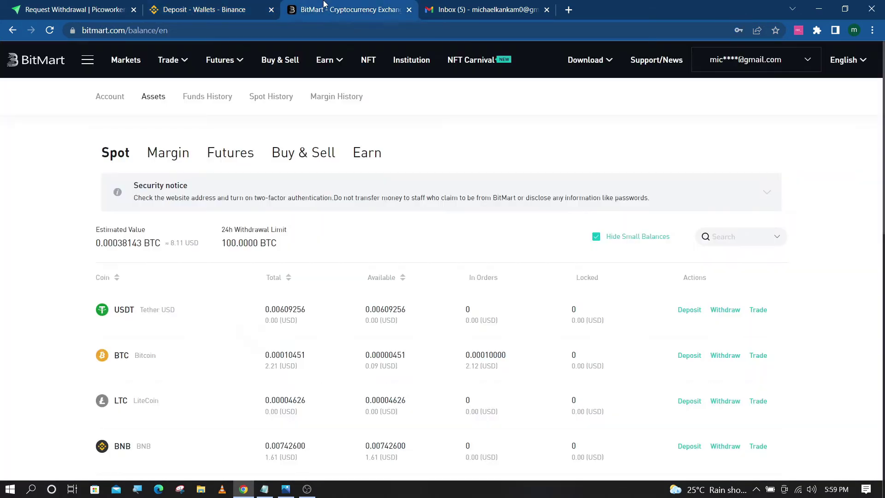
{"action": "left_click", "coordinate": [86, 7]}
{"action": "left_click", "coordinate": [194, 7]}
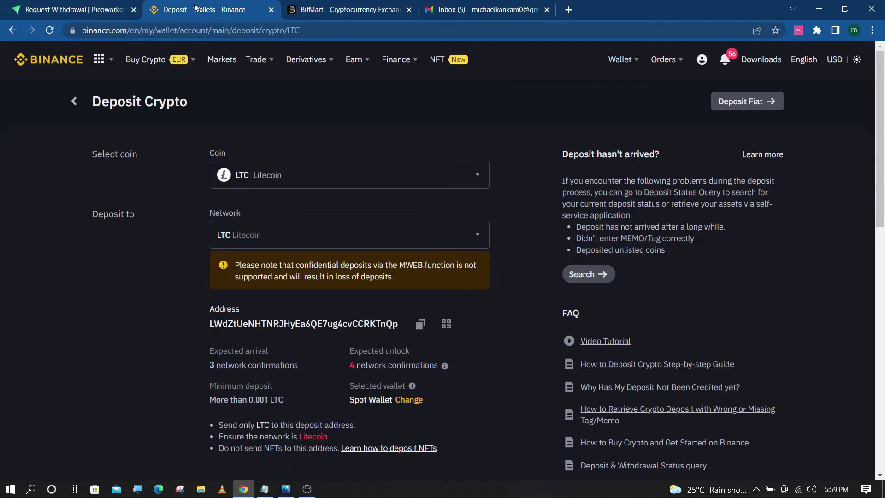
Paste the copied Binance address into the Picoworkers Crypto Wallet field
{"action": "left_click", "coordinate": [45, 5]}
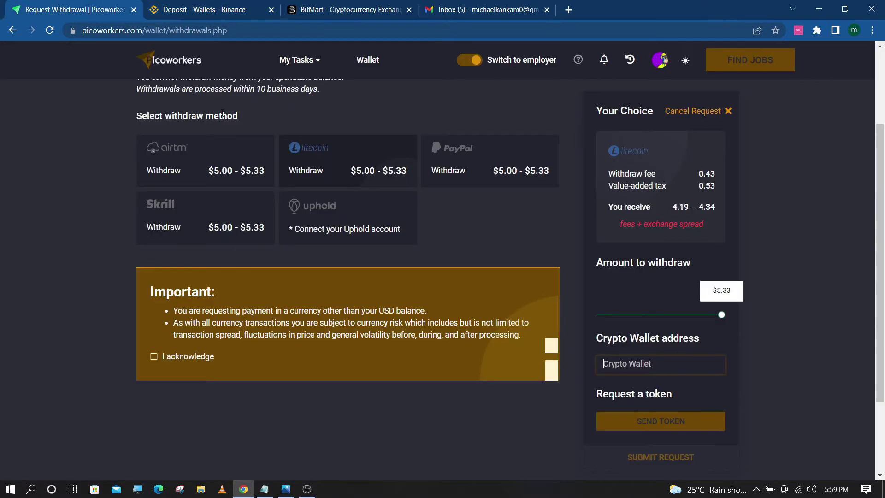
{"action": "scroll", "coordinate": [621, 324], "scroll_direction": "down", "scroll_amount": 1}
{"action": "right_click", "coordinate": [625, 309]}
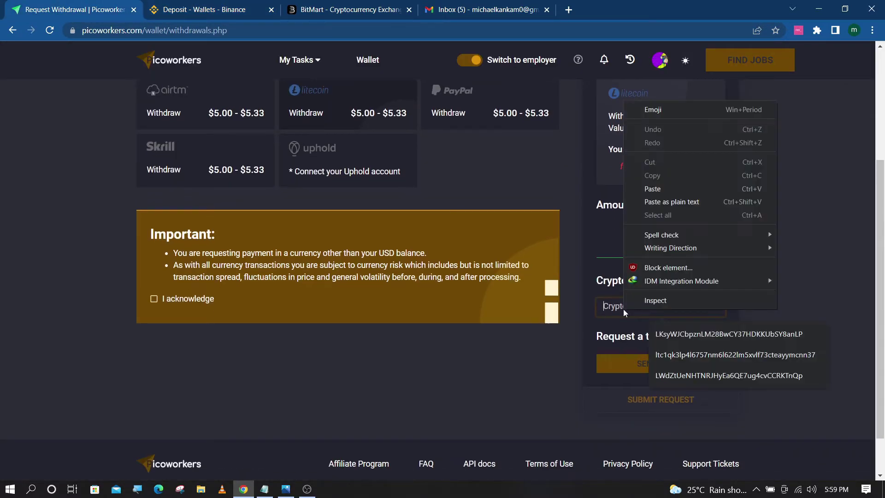
{"action": "left_click", "coordinate": [660, 191]}
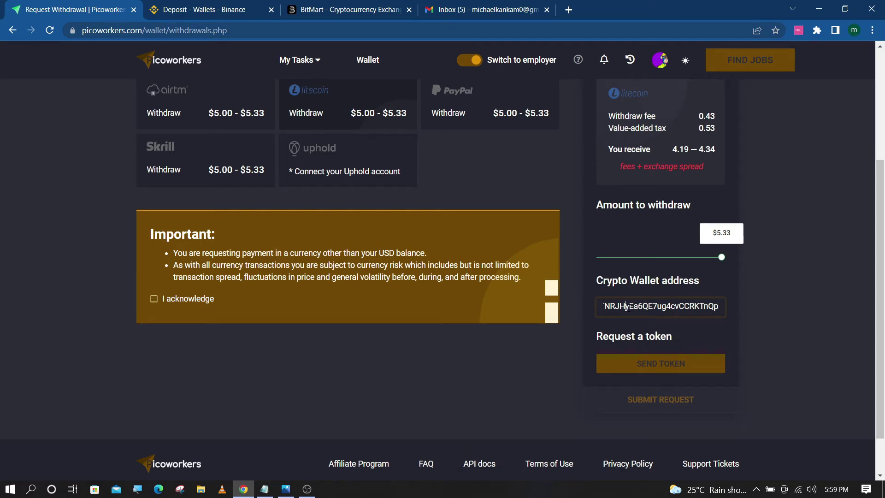
{"action": "key", "text": "Left"}
{"action": "key", "text": "Left"}
{"action": "key", "text": "Left"}
{"action": "key", "text": "Left"}
{"action": "key", "text": "Left"}
{"action": "key", "text": "Left"}
{"action": "key", "text": "Left"}
{"action": "key", "text": "Left"}
{"action": "key", "text": "Left"}
{"action": "key", "text": "Left"}
{"action": "key", "text": "Left"}
{"action": "key", "text": "Left"}
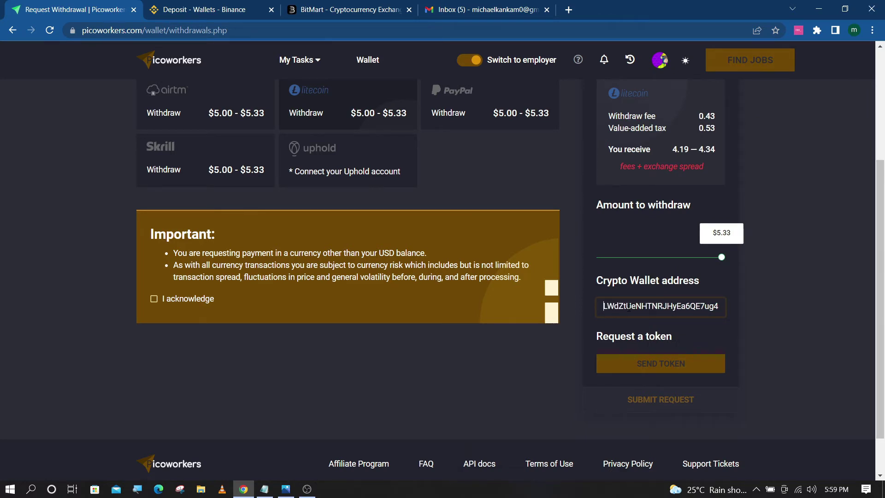
Clear the wallet address field and view BitMart's balances showing 0.00004626 LTC
{"action": "double_click", "coordinate": [628, 308]}
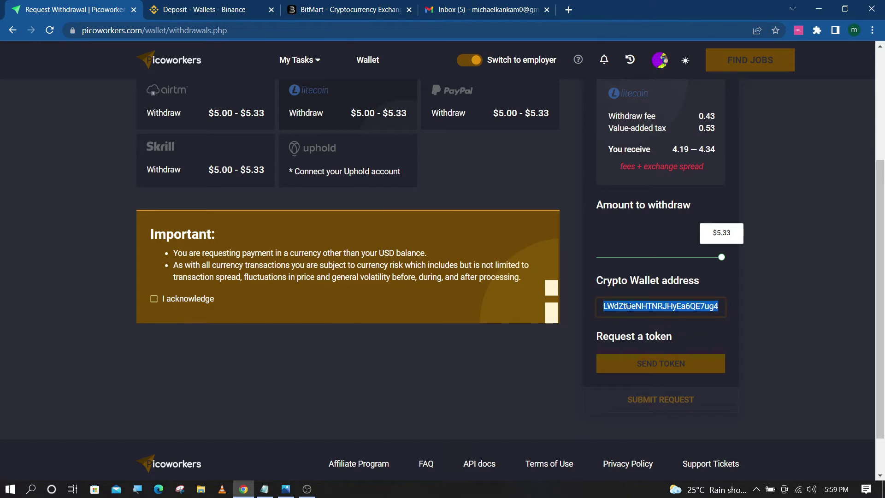
{"action": "key", "text": "BackSpace"}
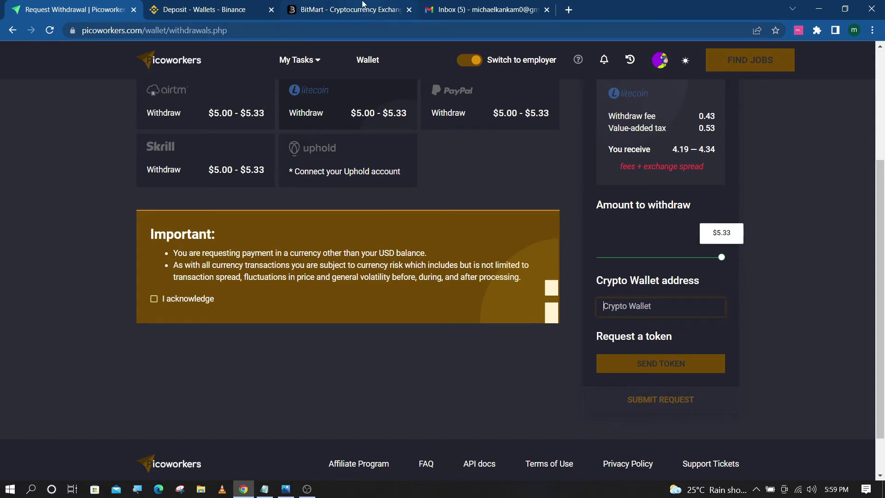
{"action": "left_click", "coordinate": [363, 7]}
{"action": "scroll", "coordinate": [456, 322], "scroll_direction": "down", "scroll_amount": 2}
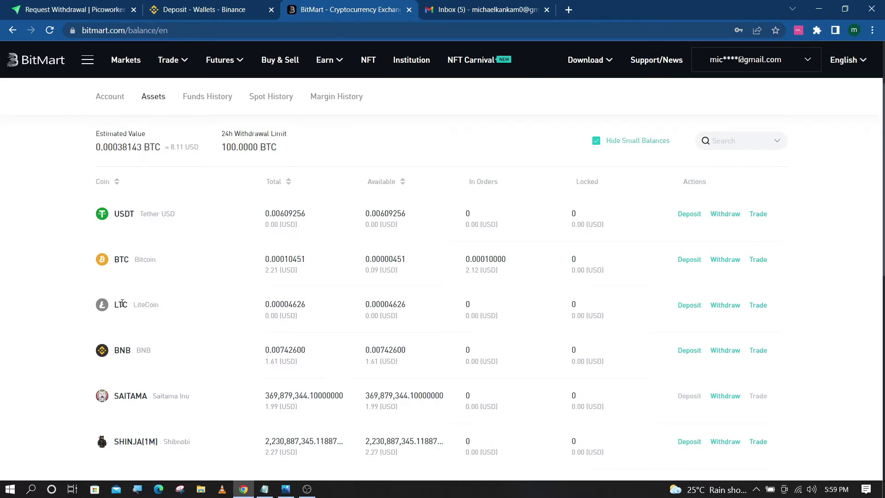
Copy BitMart's LTC deposit address from the LTC row and return to Picoworkers
{"action": "left_click_drag", "start_coordinate": [94, 303], "coordinate": [165, 310]}
{"action": "left_click", "coordinate": [43, 329]}
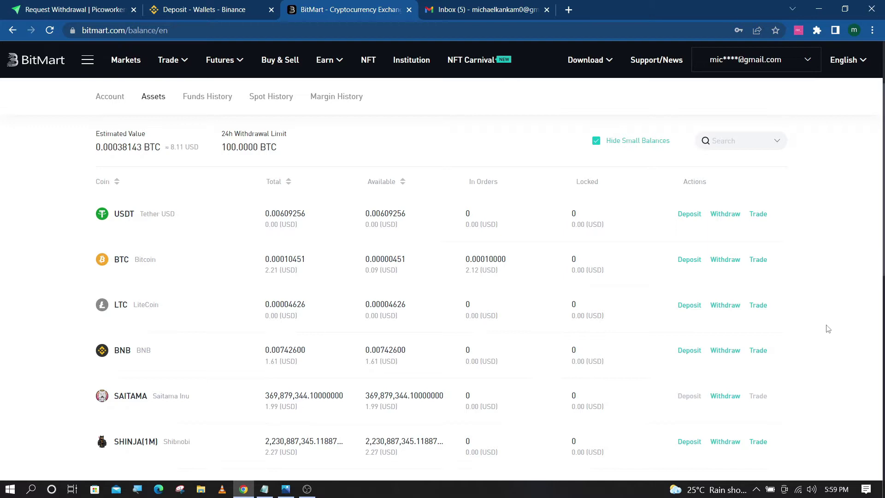
{"action": "left_click", "coordinate": [683, 307]}
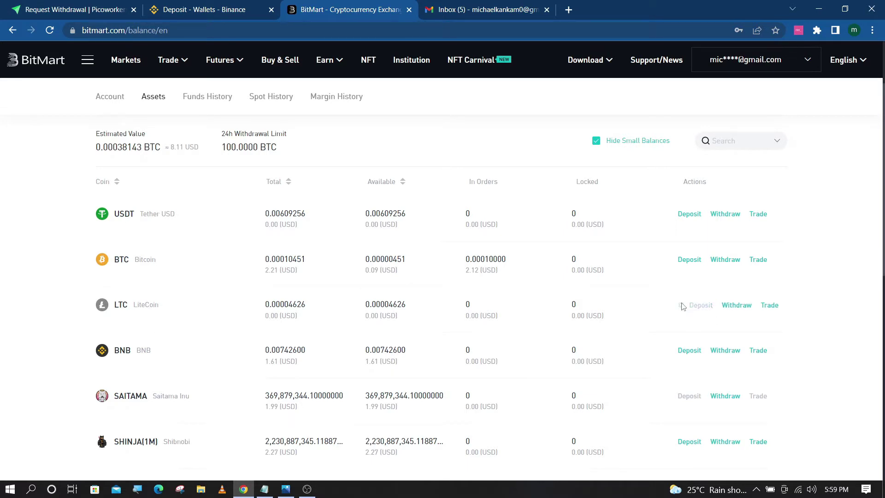
{"action": "scroll", "coordinate": [251, 432], "scroll_direction": "down", "scroll_amount": 3}
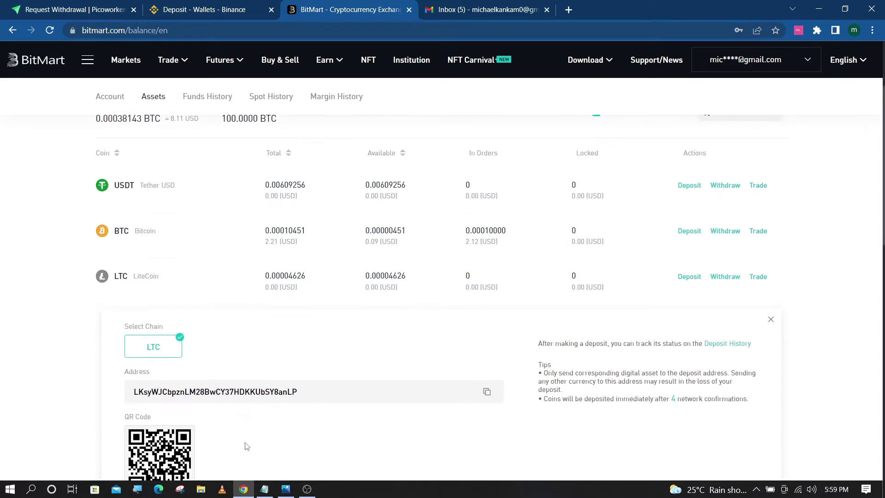
{"action": "left_click", "coordinate": [487, 267]}
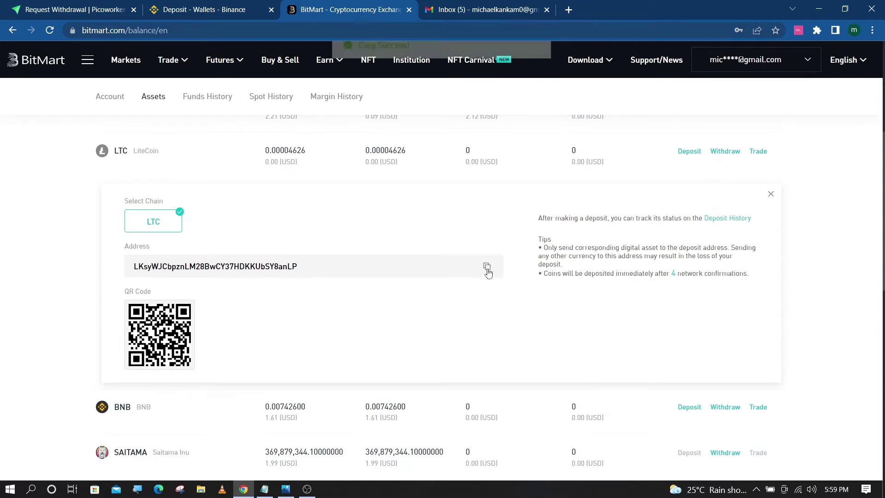
{"action": "left_click", "coordinate": [69, 10]}
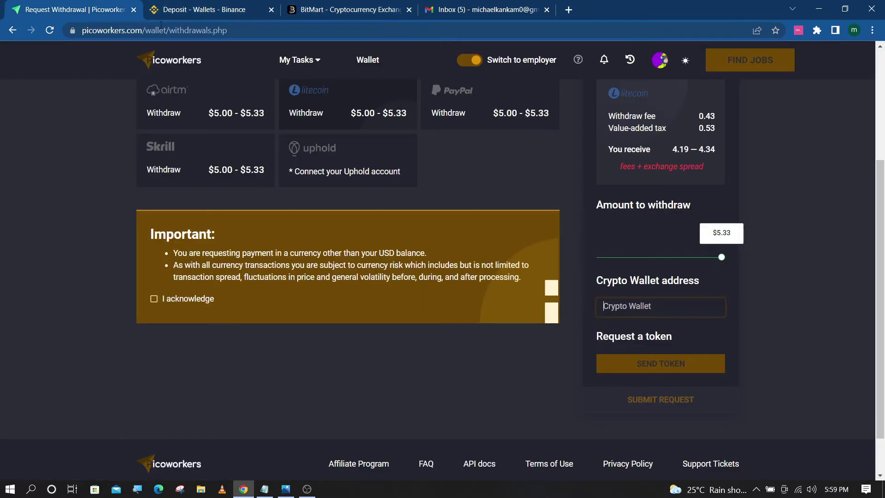
{"action": "right_click", "coordinate": [654, 307]}
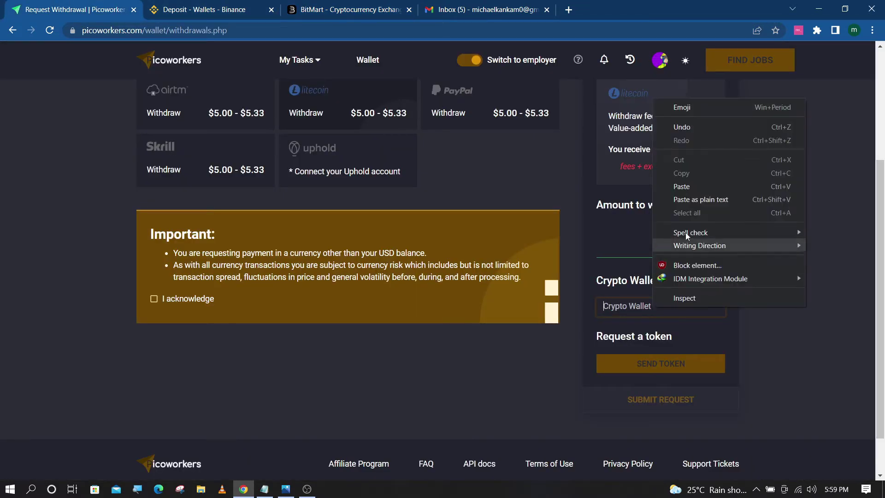
{"action": "left_click", "coordinate": [690, 187]}
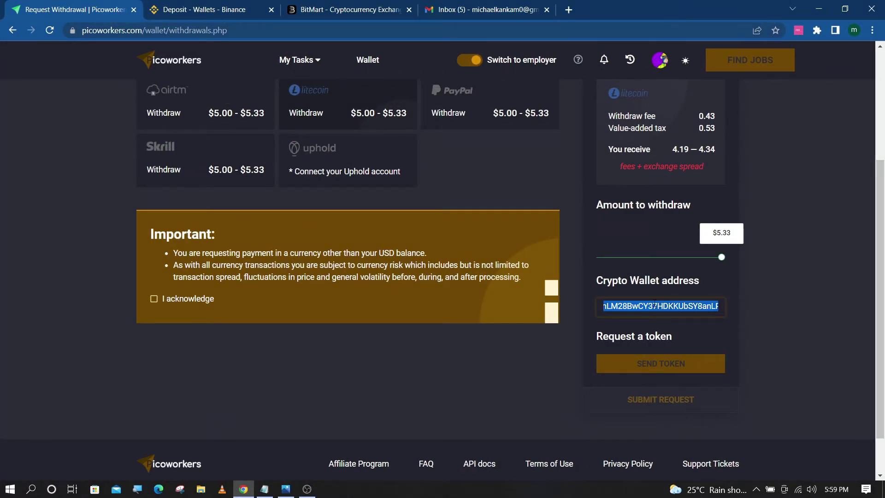
{"action": "key", "text": "BackSpace"}
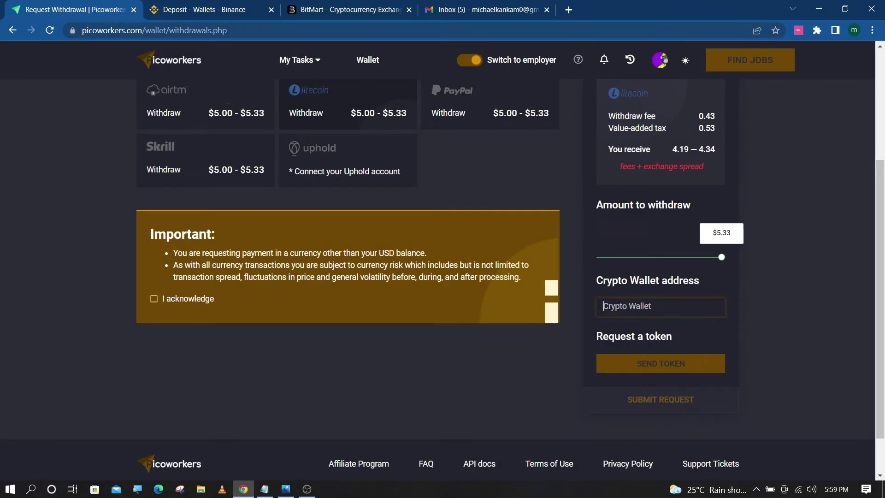
Copy the Binance LTC deposit address again and return to the Picoworkers form
{"action": "left_click", "coordinate": [188, 4]}
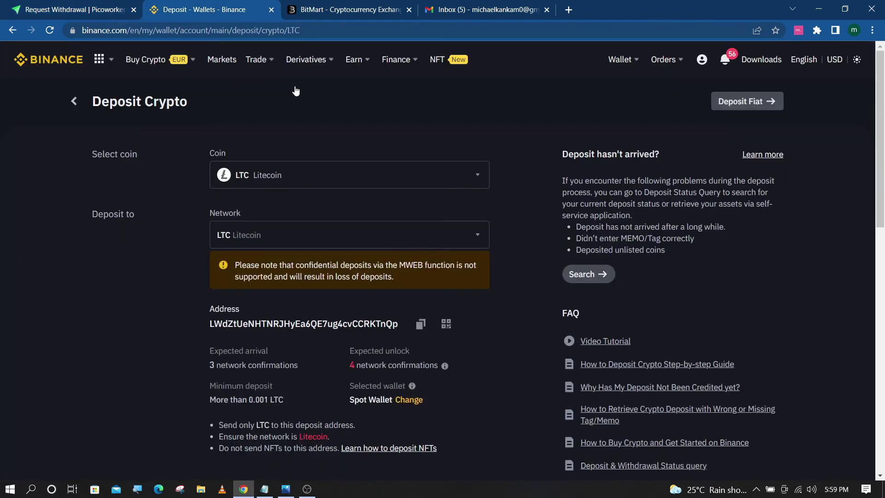
{"action": "scroll", "coordinate": [431, 333], "scroll_direction": "down", "scroll_amount": 1}
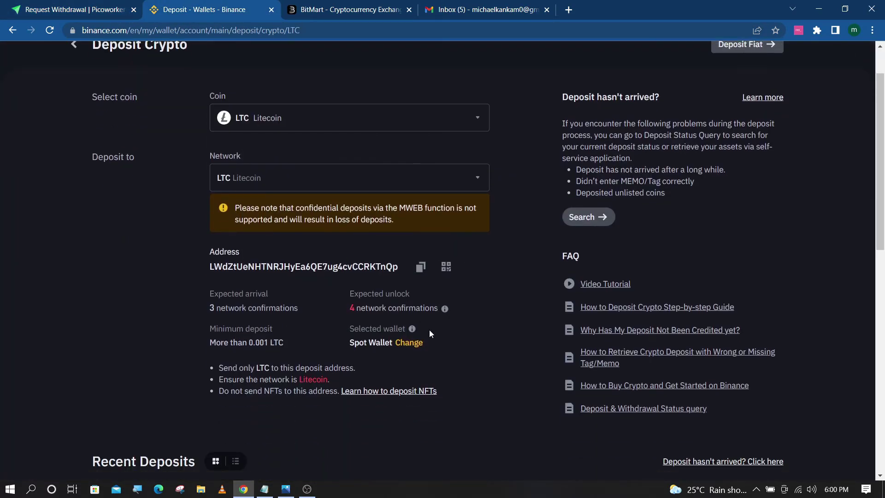
{"action": "left_click", "coordinate": [421, 267]}
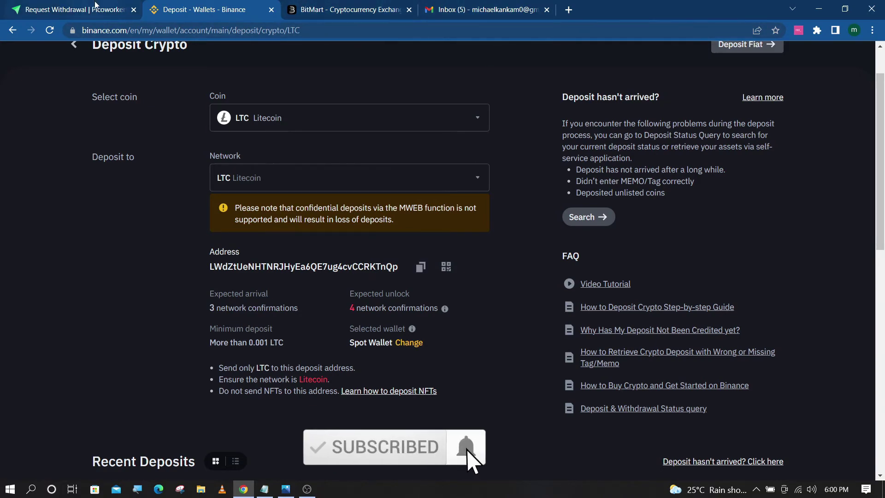
{"action": "left_click", "coordinate": [121, 4]}
Paste the Binance Litecoin address into the Crypto Wallet field and request a confirmation token
{"action": "right_click", "coordinate": [630, 309]}
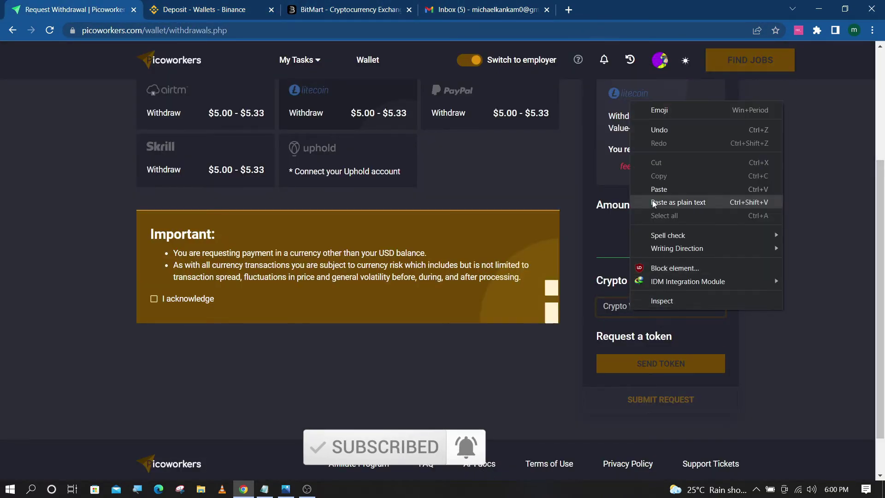
{"action": "left_click", "coordinate": [658, 187]}
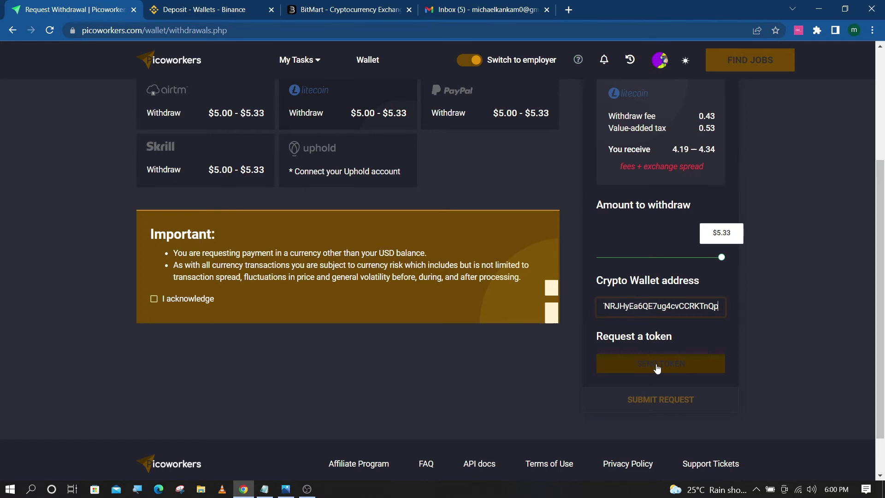
{"action": "left_click", "coordinate": [658, 367]}
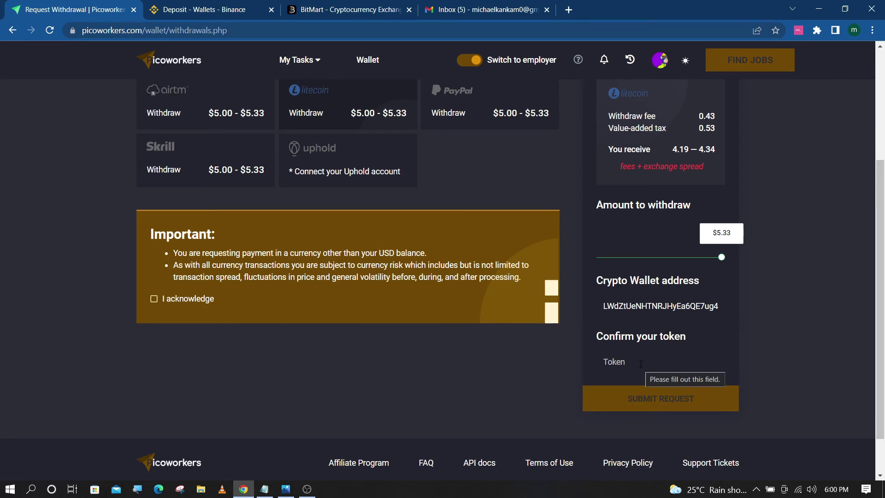
{"action": "left_click", "coordinate": [614, 367]}
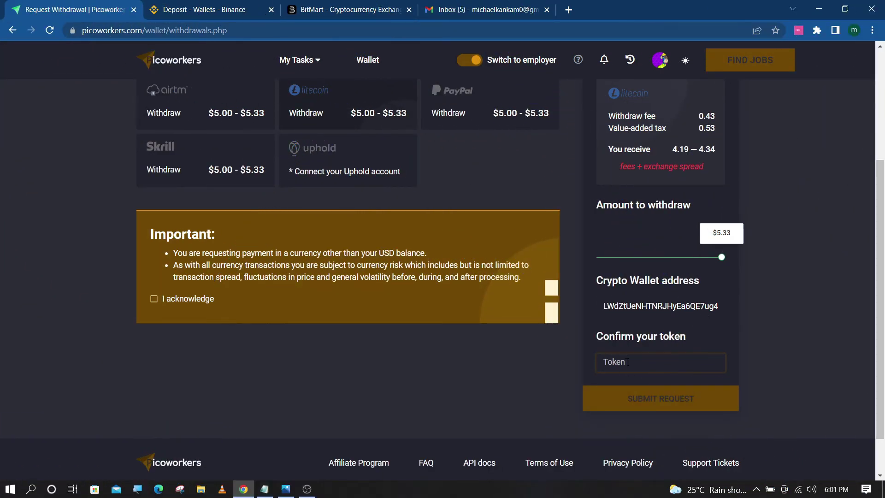
Enter the emailed confirmation token and submit the Litecoin withdrawal request
{"action": "left_click", "coordinate": [627, 362]}
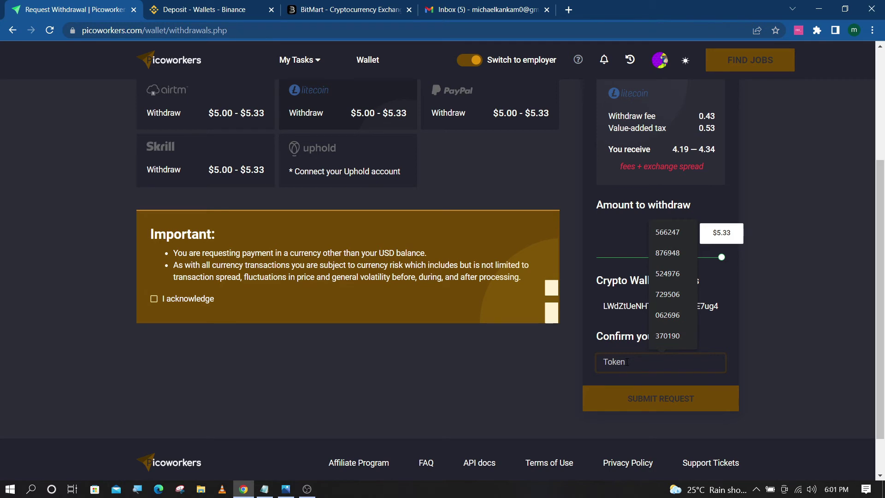
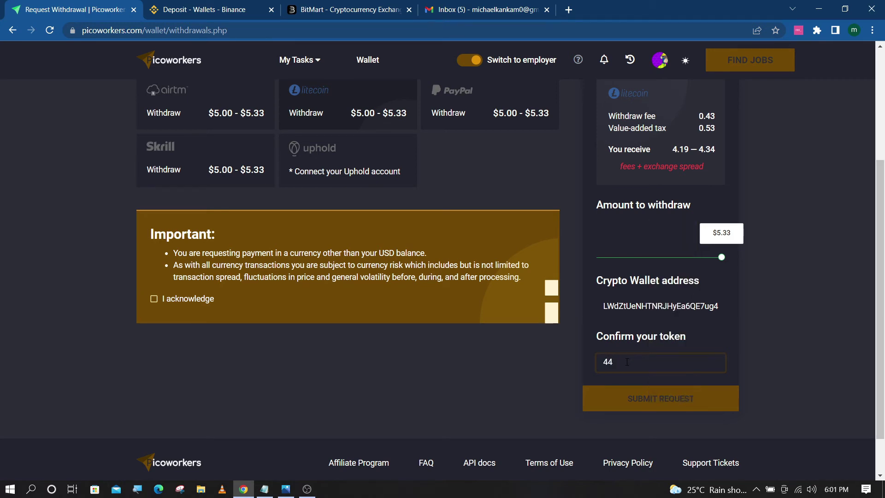
{"action": "left_click", "coordinate": [656, 408]}
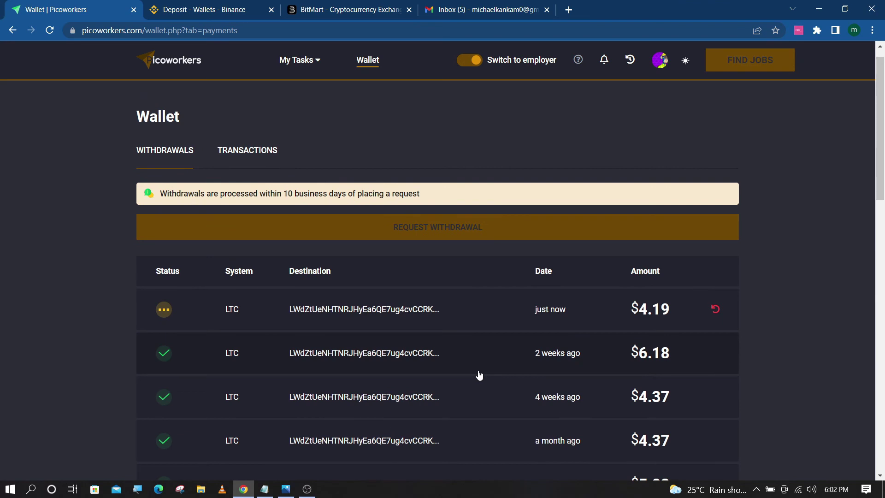
{"action": "scroll", "coordinate": [371, 338], "scroll_direction": "down", "scroll_amount": 2}
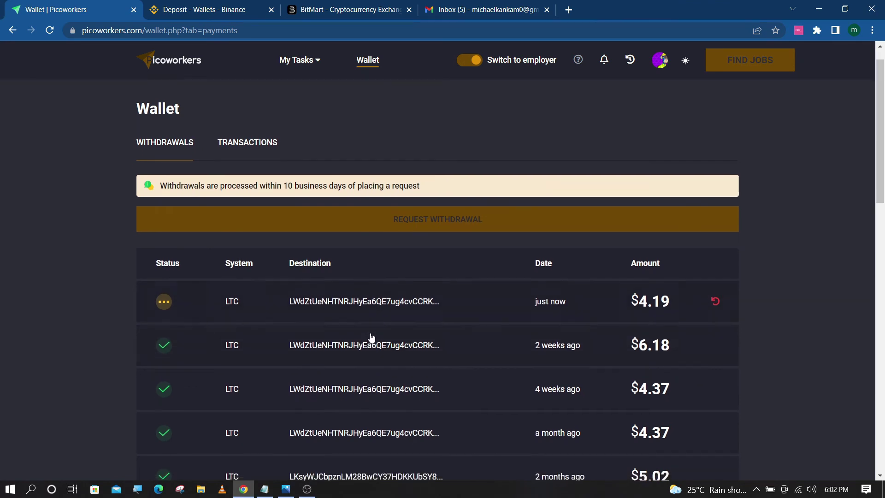
{"action": "scroll", "coordinate": [372, 338], "scroll_direction": "down", "scroll_amount": 5}
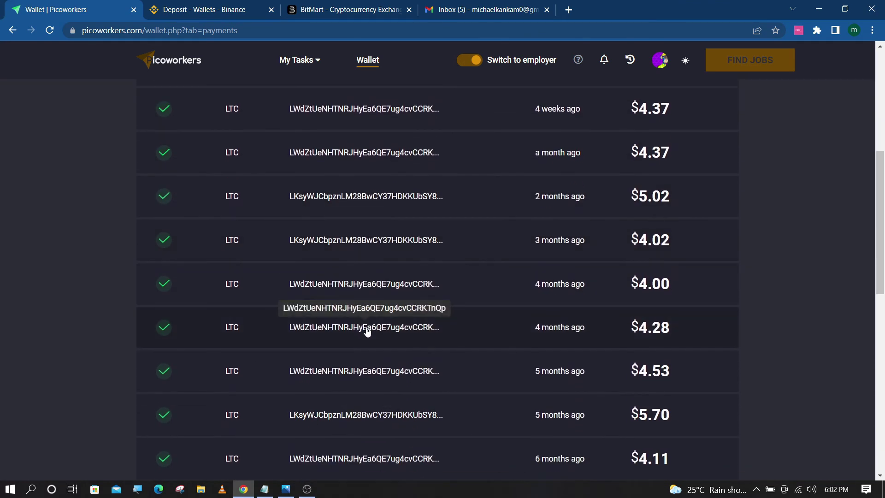
{"action": "scroll", "coordinate": [367, 332], "scroll_direction": "up", "scroll_amount": 7}
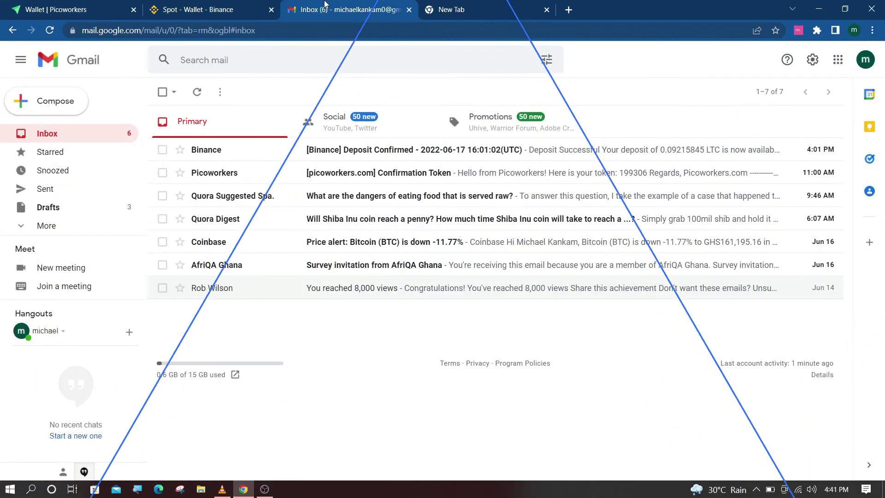
Read the Binance Deposit Confirmed email for 0.09215845 LTC, then check the spot wallet balance
{"action": "left_click", "coordinate": [573, 155]}
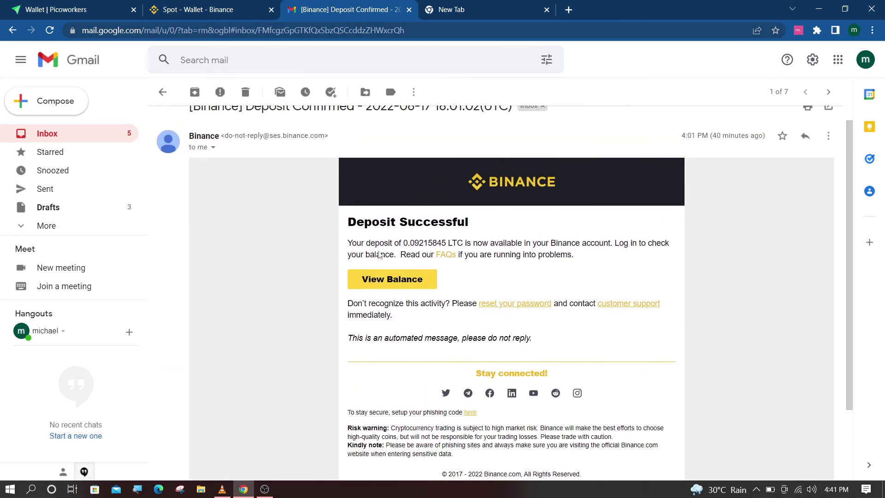
{"action": "left_click_drag", "start_coordinate": [344, 243], "coordinate": [399, 247]}
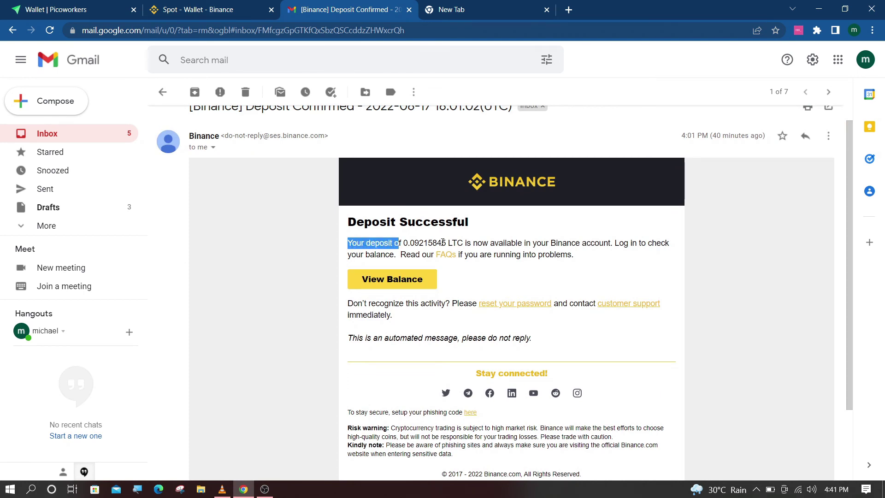
{"action": "scroll", "coordinate": [150, 229], "scroll_direction": "down", "scroll_amount": 1}
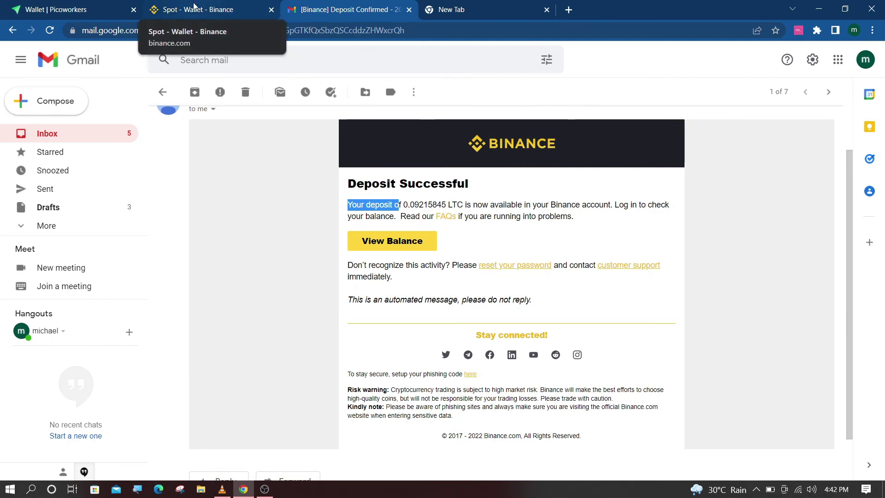
{"action": "left_click", "coordinate": [218, 6]}
{"action": "scroll", "coordinate": [530, 279], "scroll_direction": "down", "scroll_amount": 2}
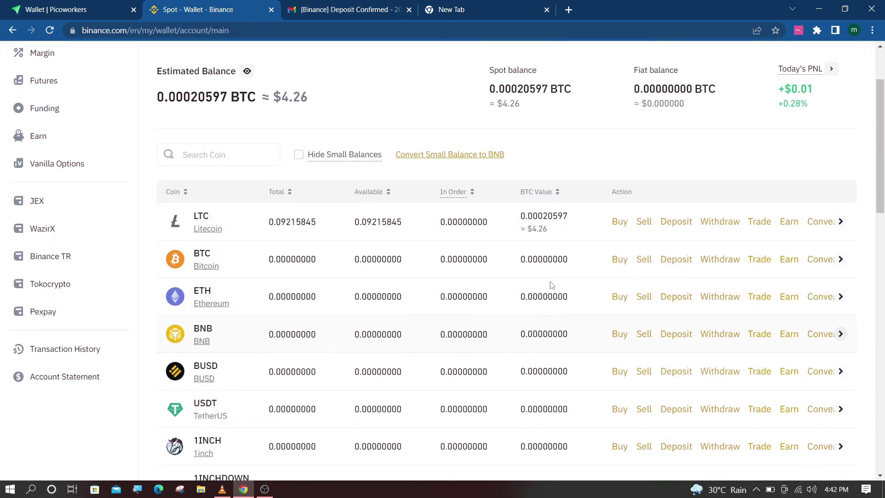